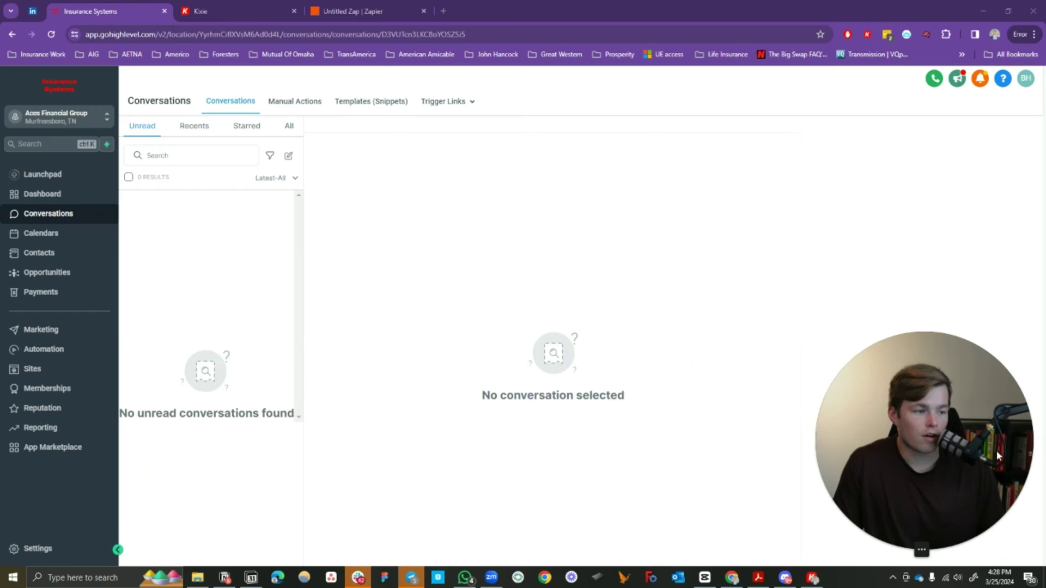
click(265, 12)
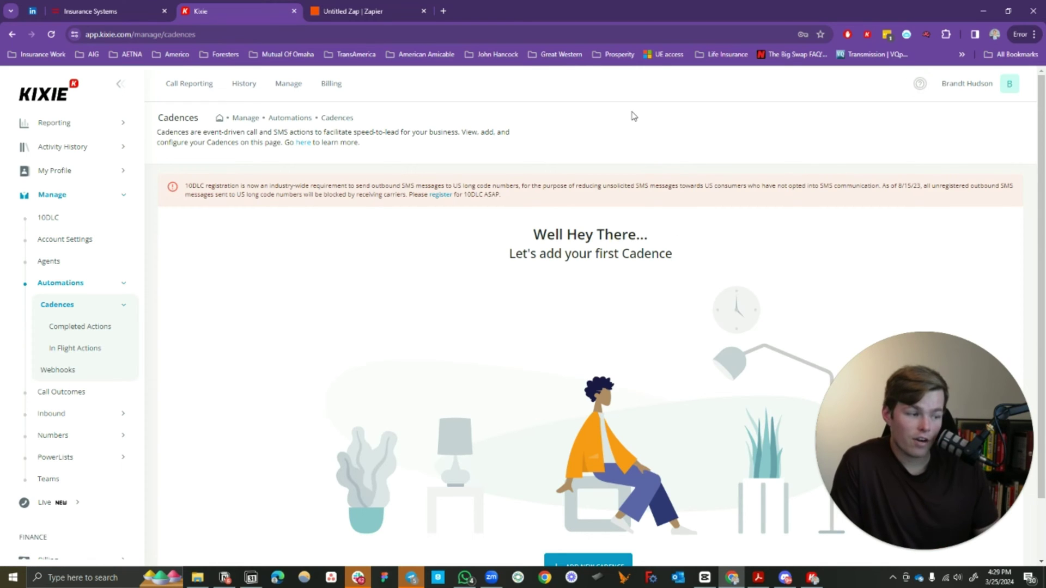
scroll(695, 485, down, 2)
Step: Create a new cadence whose Action 1 is an SMS at 0 days, hours and minutes
click(588, 497)
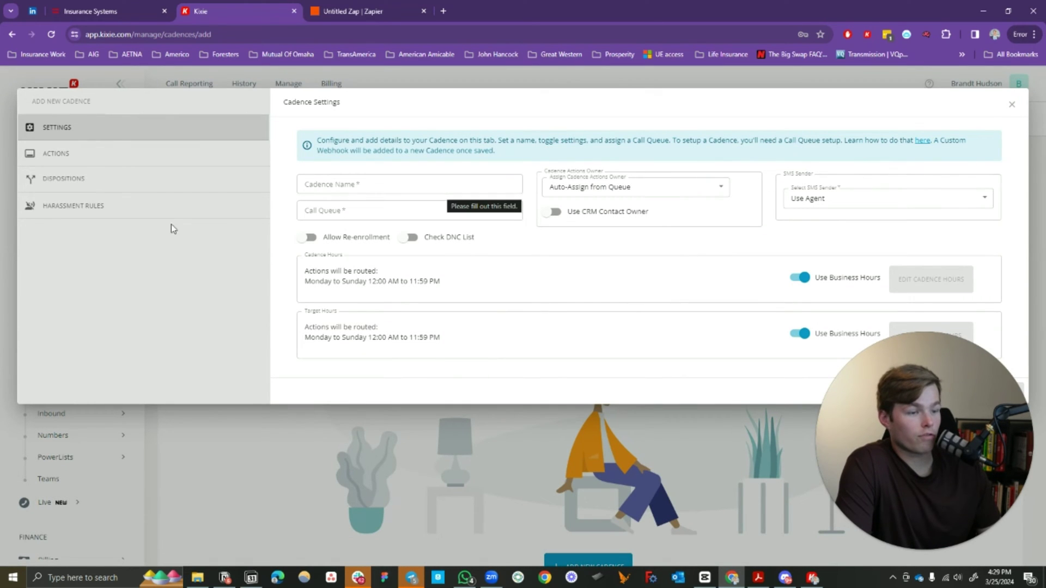
click(107, 161)
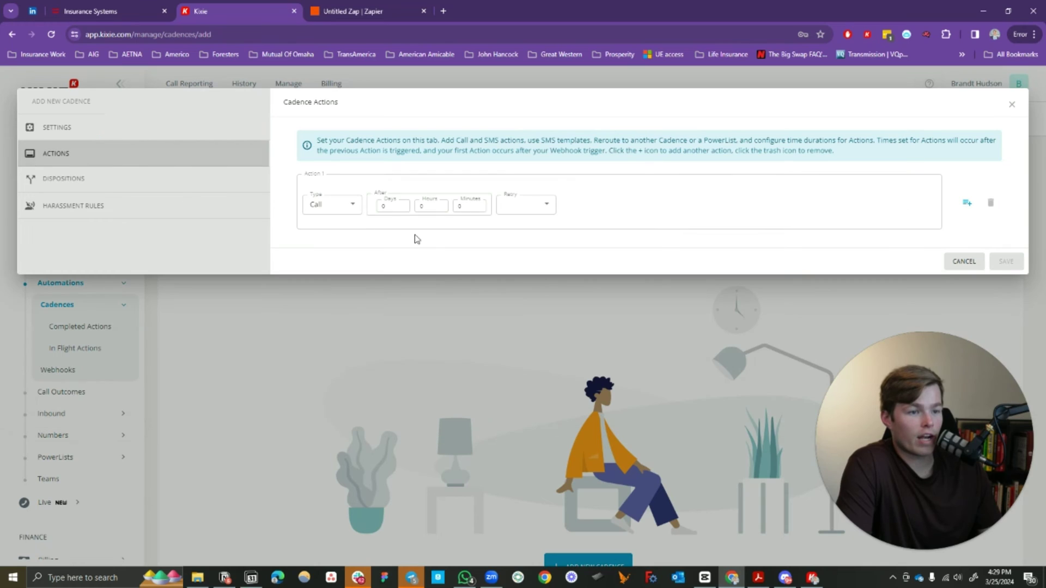
click(351, 207)
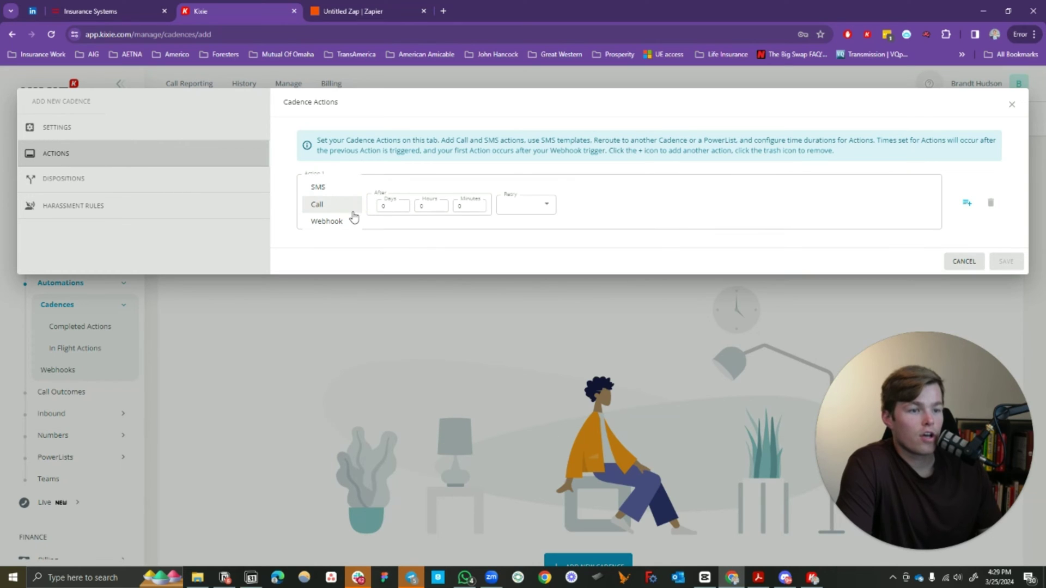
click(338, 187)
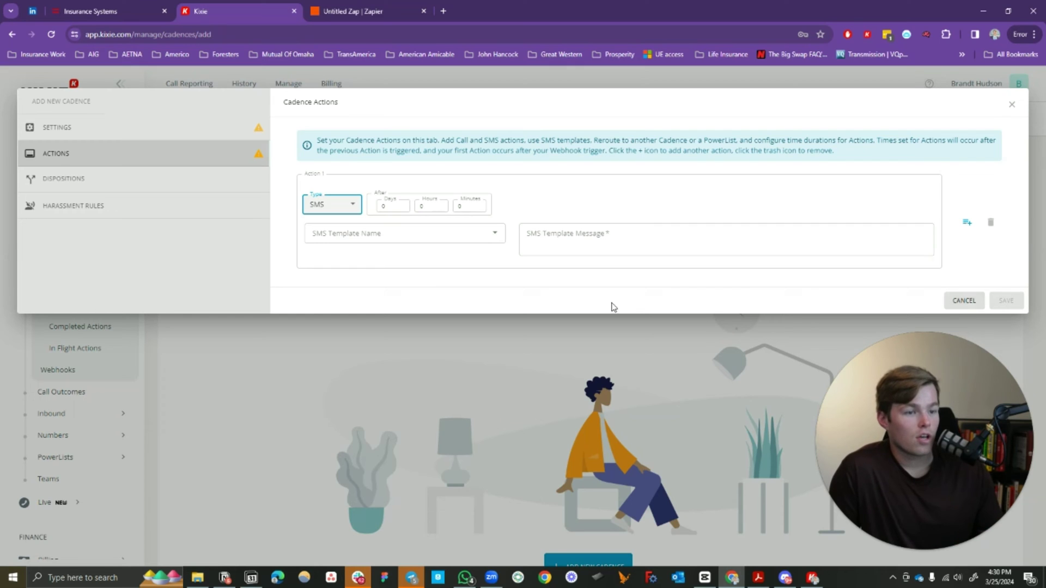
click(321, 204)
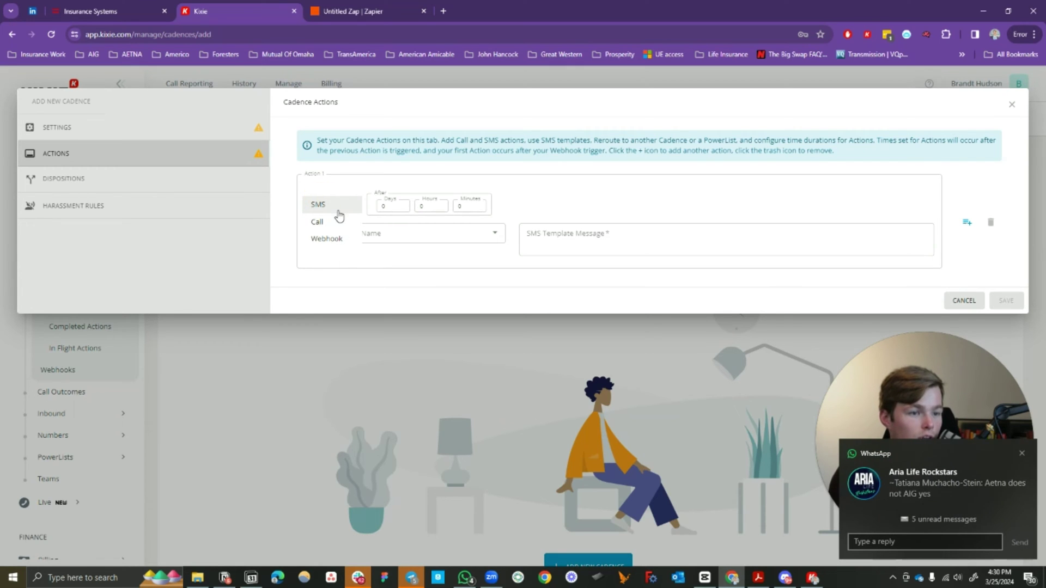
click(1022, 454)
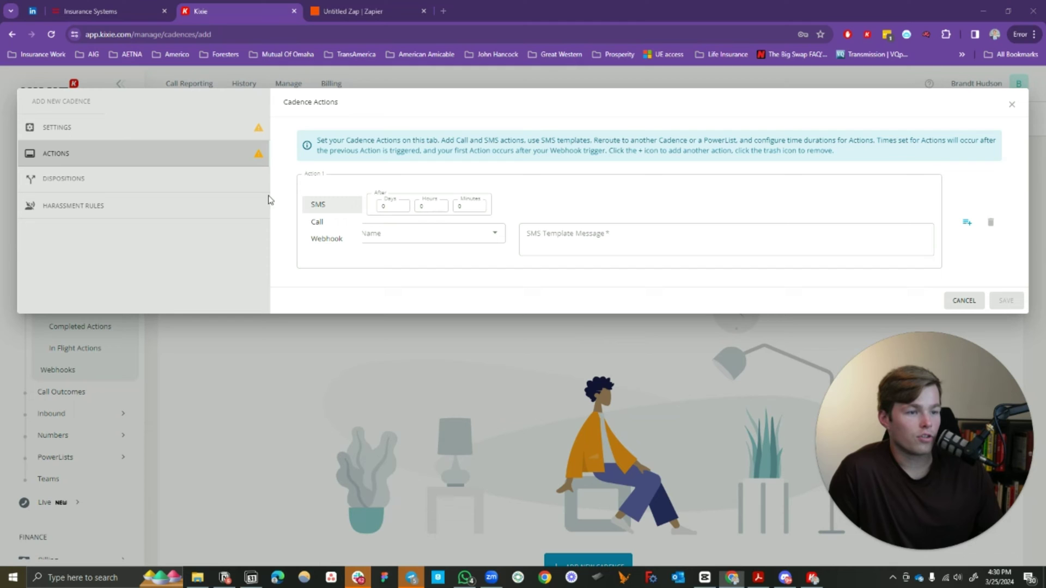
Step: Review the cadence's call disposition list on its Dispositions tab
click(190, 184)
click(140, 180)
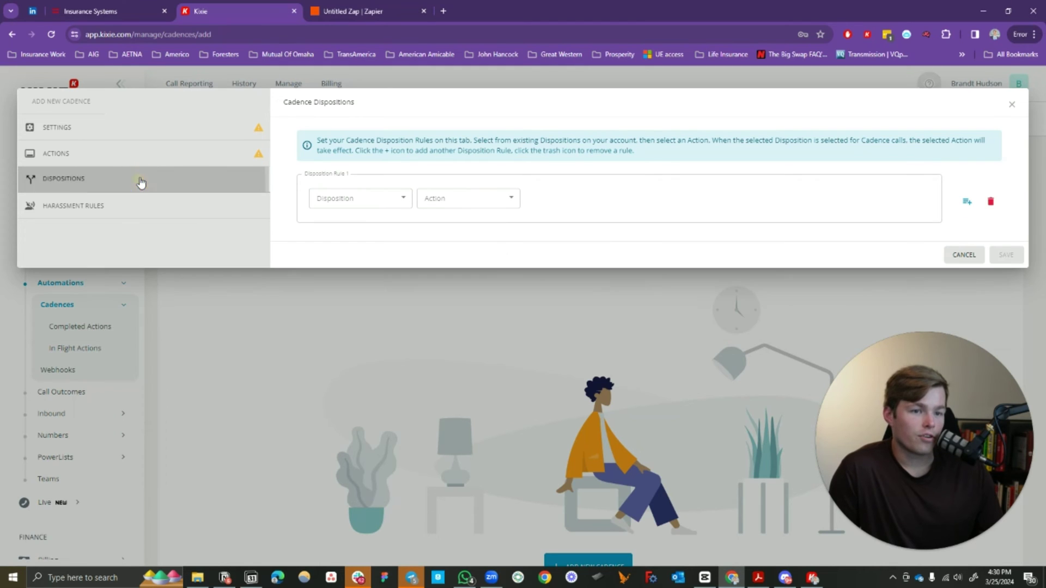
click(394, 196)
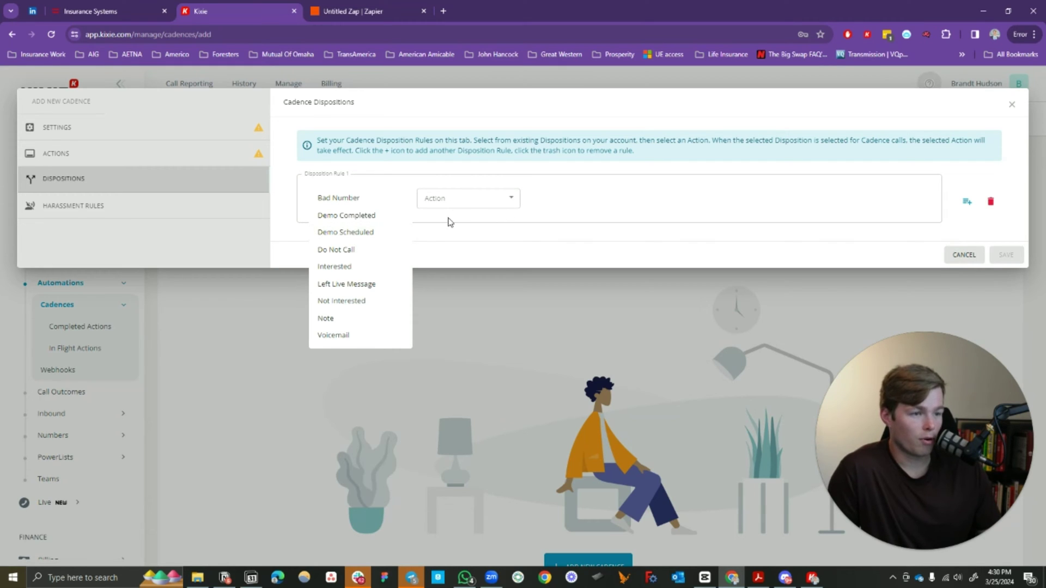
click(465, 201)
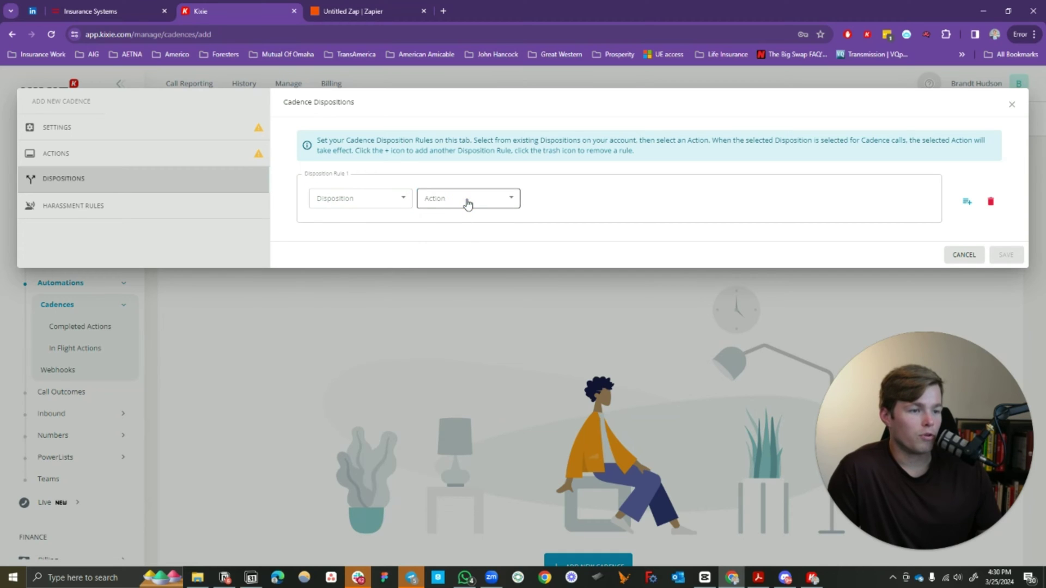
Step: Review the disposition actions, then cancel the unsaved cadence
click(465, 201)
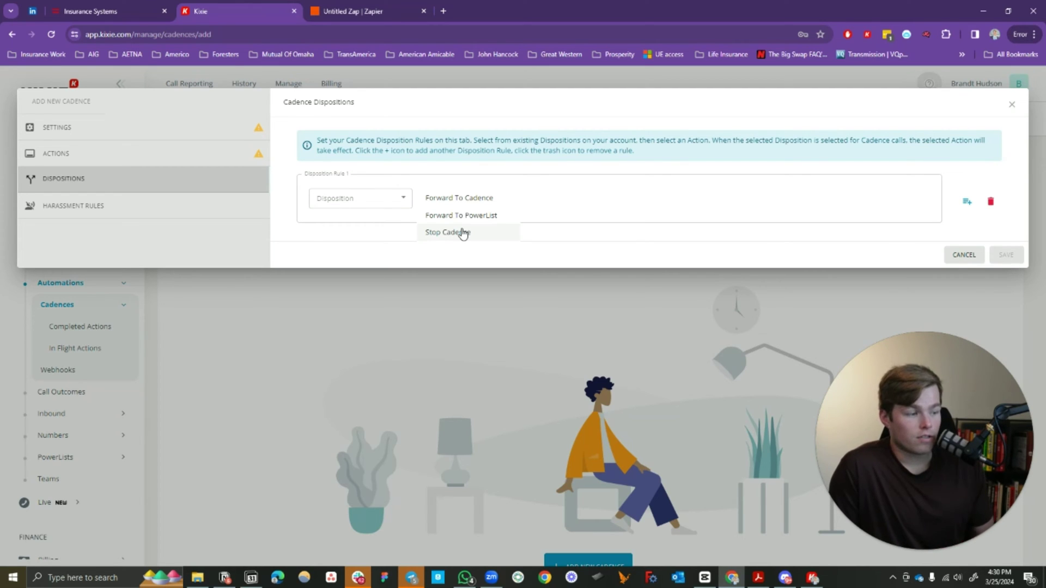
click(958, 260)
click(959, 260)
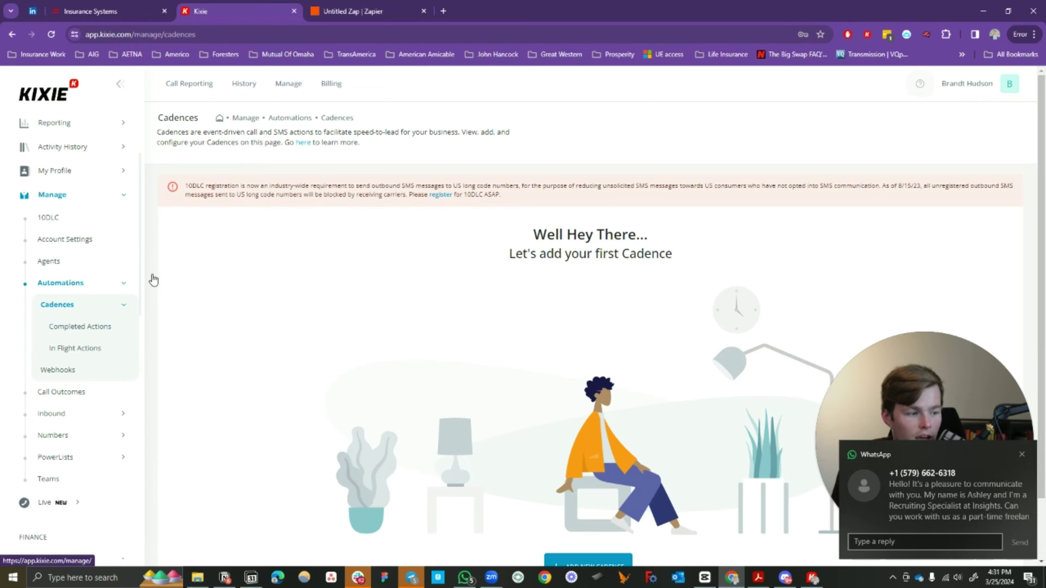
Step: Dismiss the WhatsApp toast and return to the GoHighLevel Conversations tab
click(1021, 453)
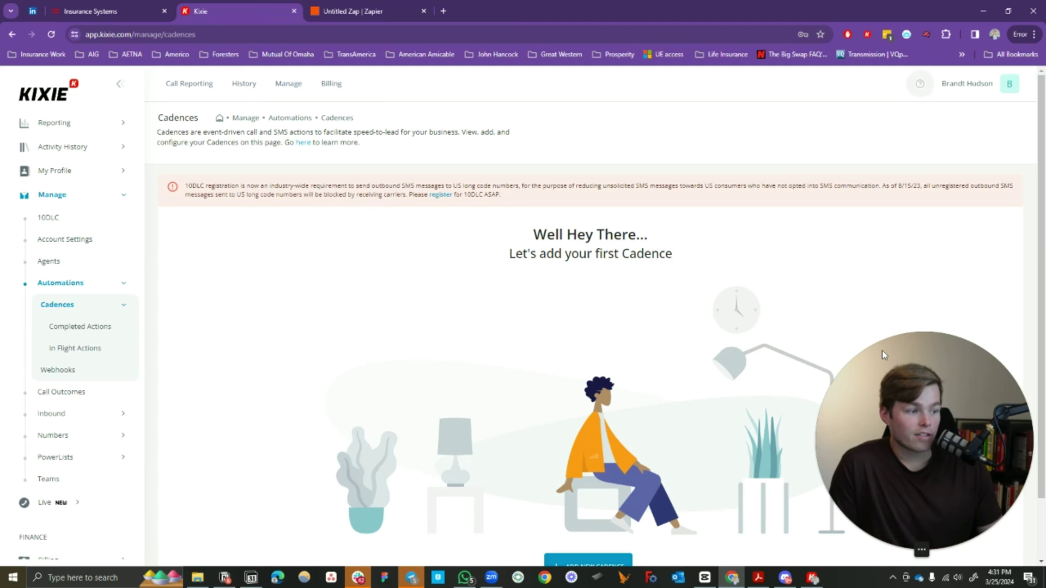
click(103, 11)
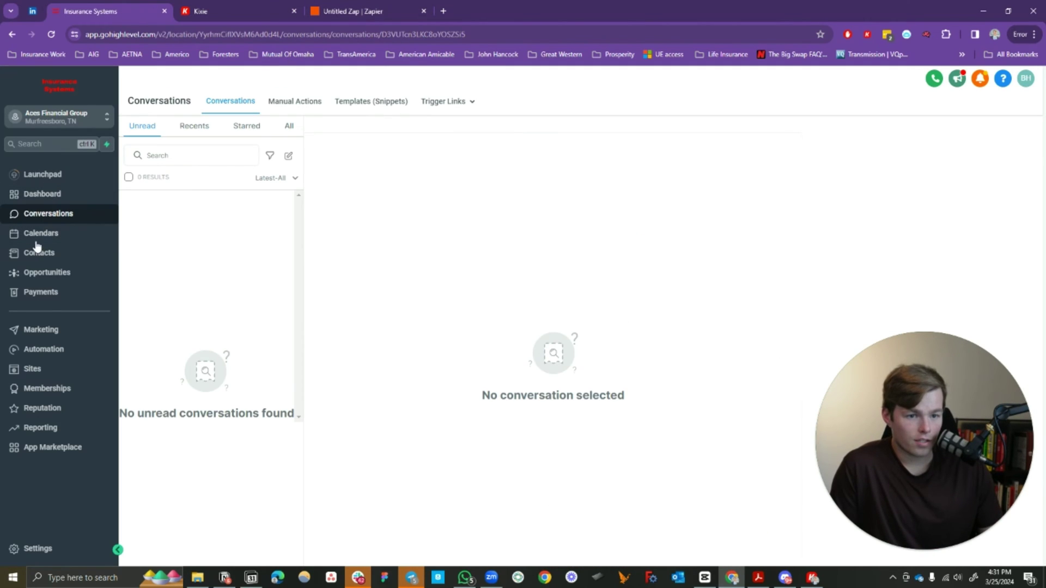
Step: Open GoHighLevel Contacts and position the Kixie PowerCall dialer window over it
click(31, 218)
click(1022, 171)
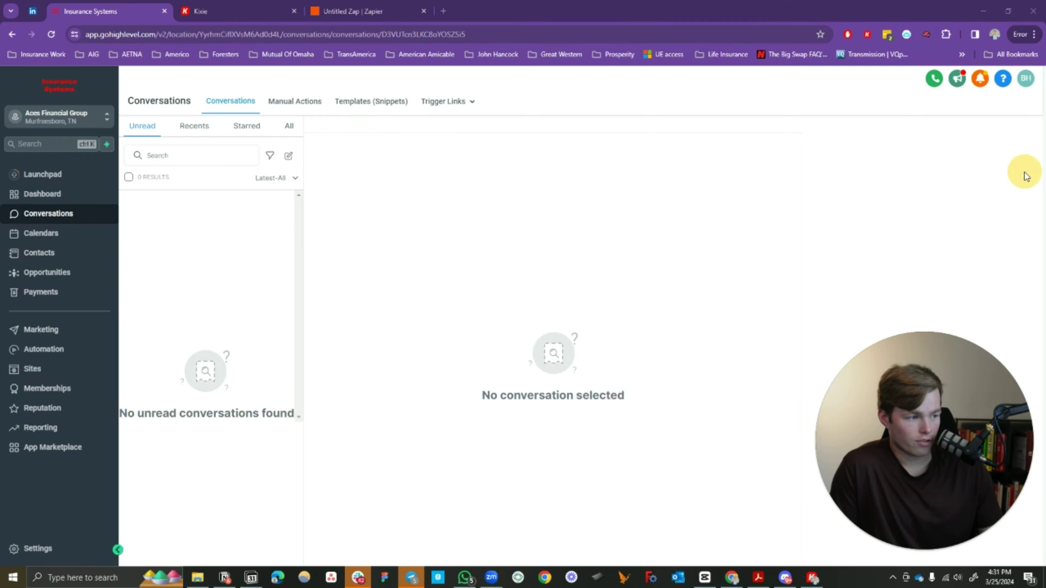
click(85, 252)
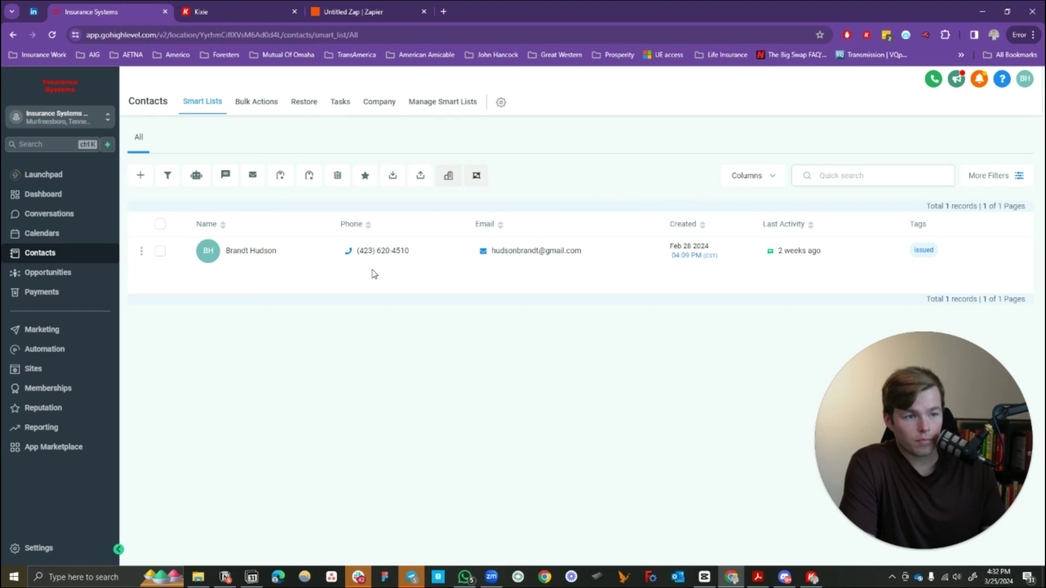
mouse_move(373, 251)
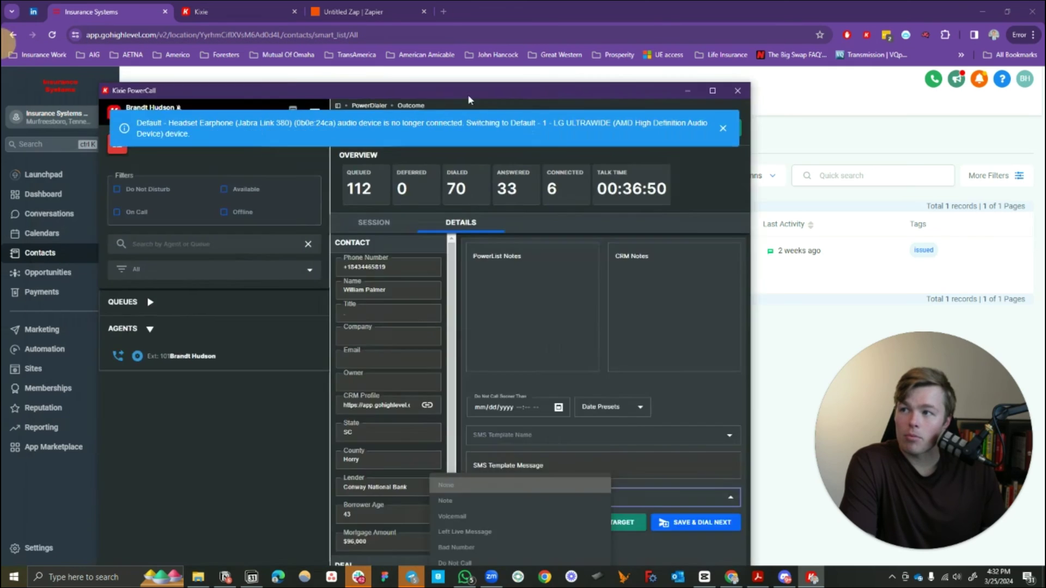
drag(468, 94, 517, 18)
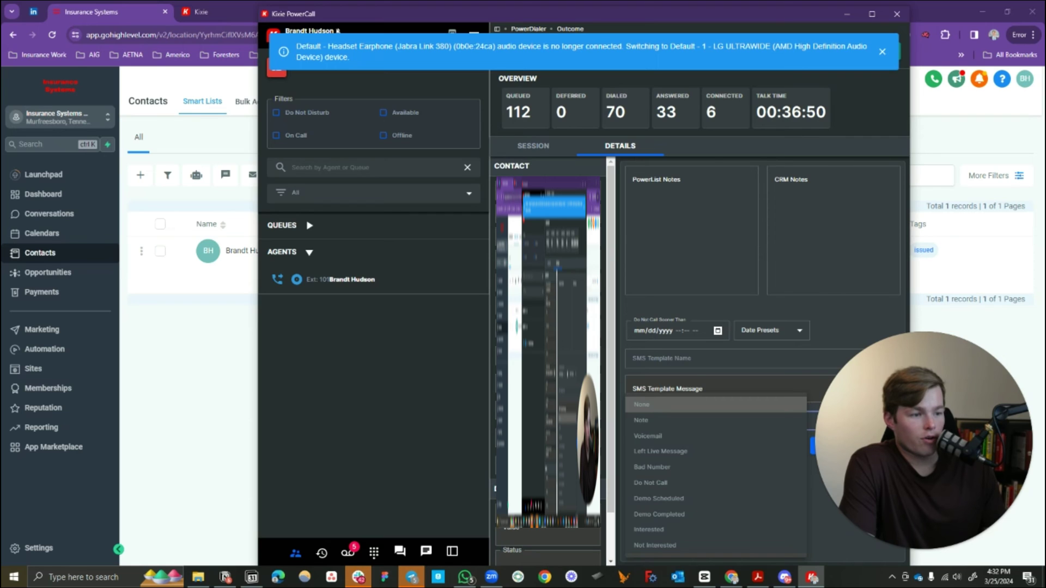
Step: Close the Call Outcome list, leaving the outcome at None
key(Escape)
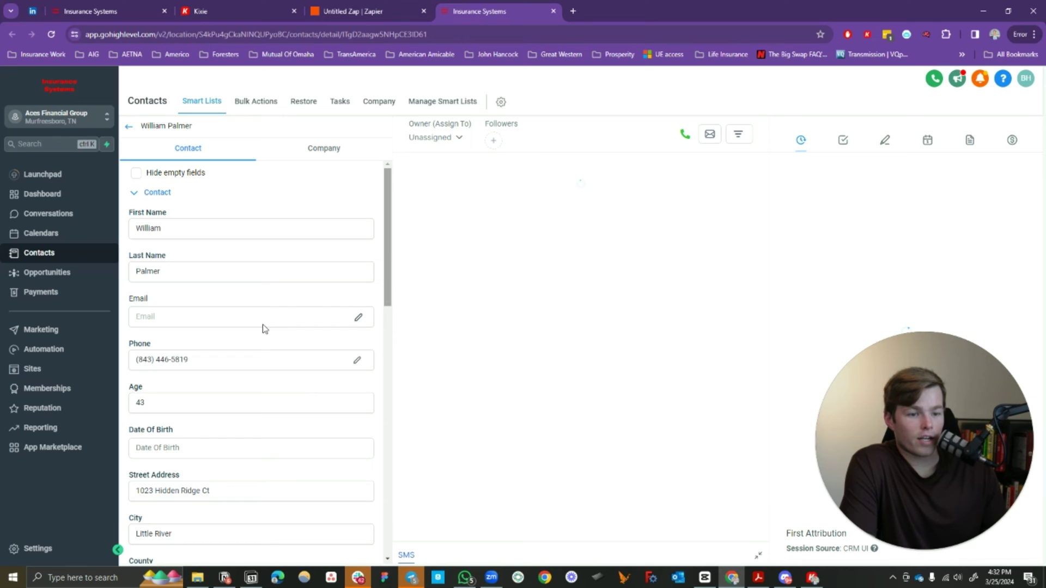
Step: Check the lead's appointments, then reopen PowerCall over Contacts and dismiss the audio banner
click(927, 140)
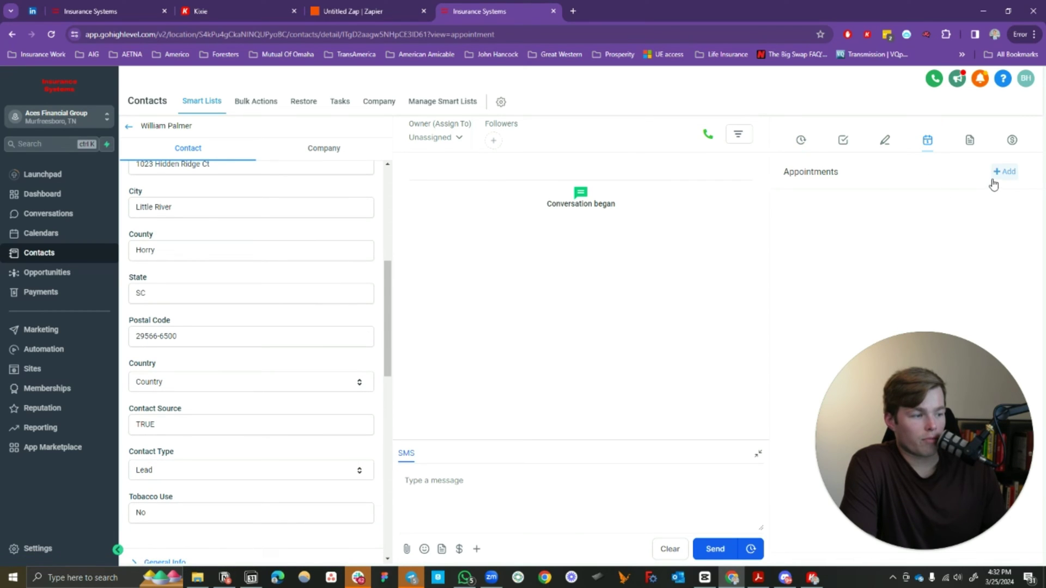
click(132, 7)
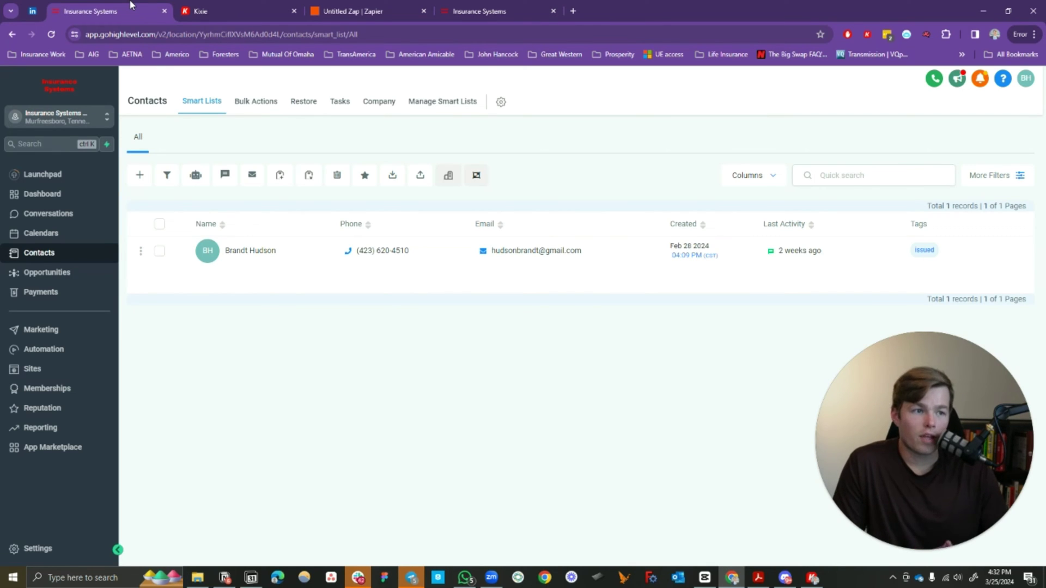
click(813, 577)
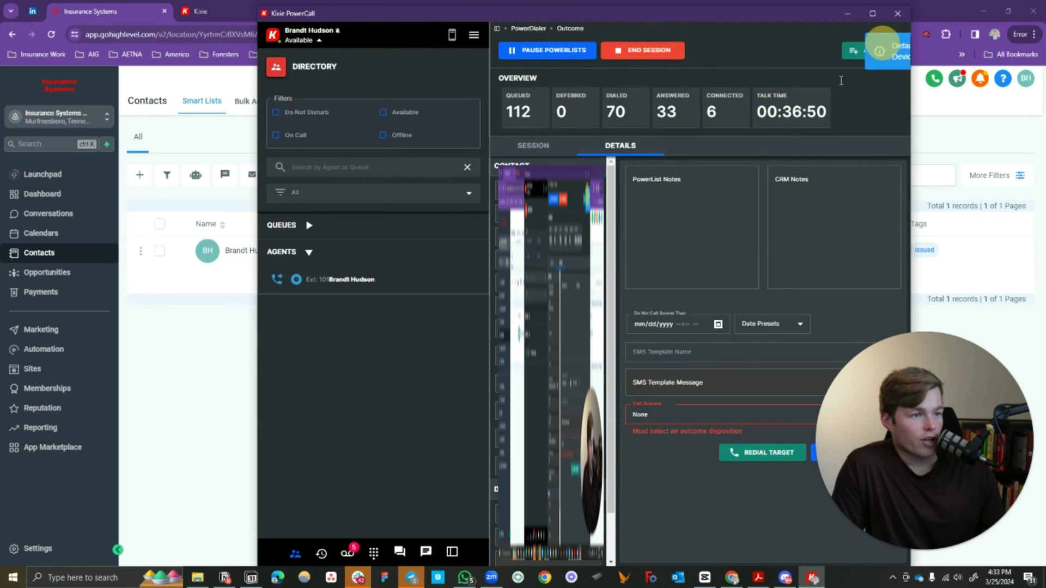
click(883, 51)
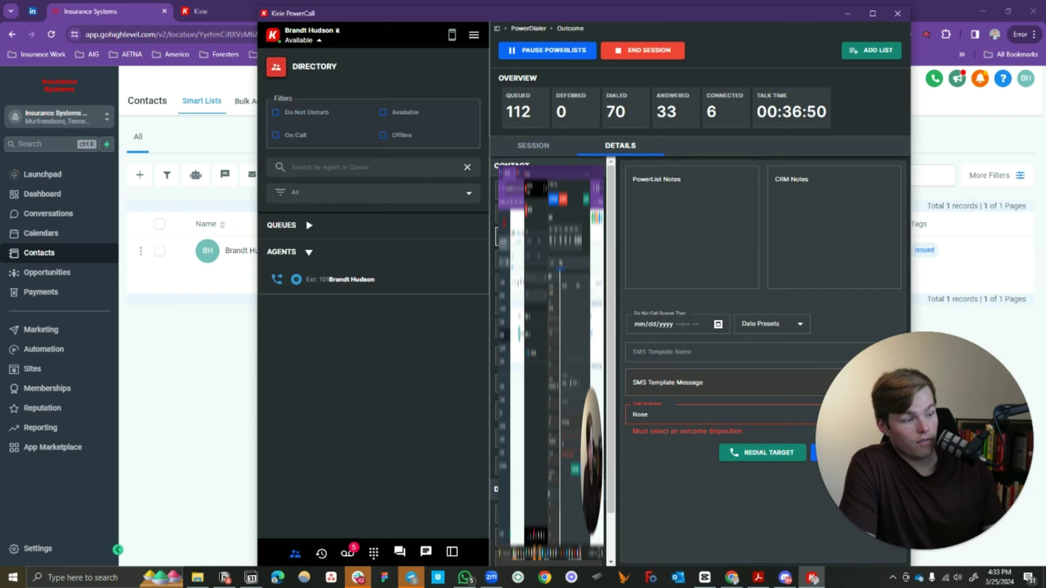
Step: Go to PowerCall Settings > CRM and edit the connected HighLevel integration
click(473, 35)
click(473, 68)
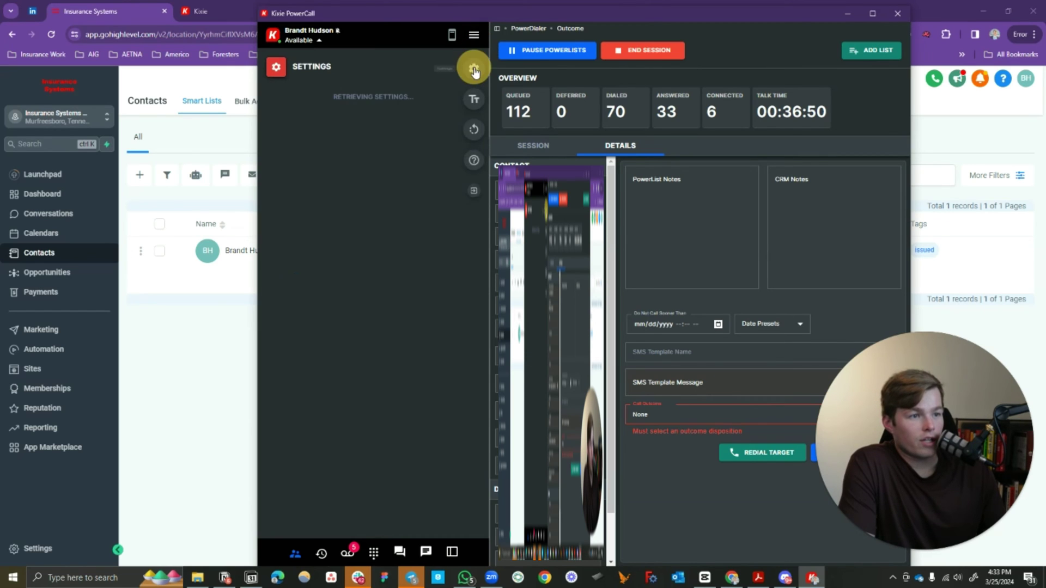
scroll(382, 321, down, 2)
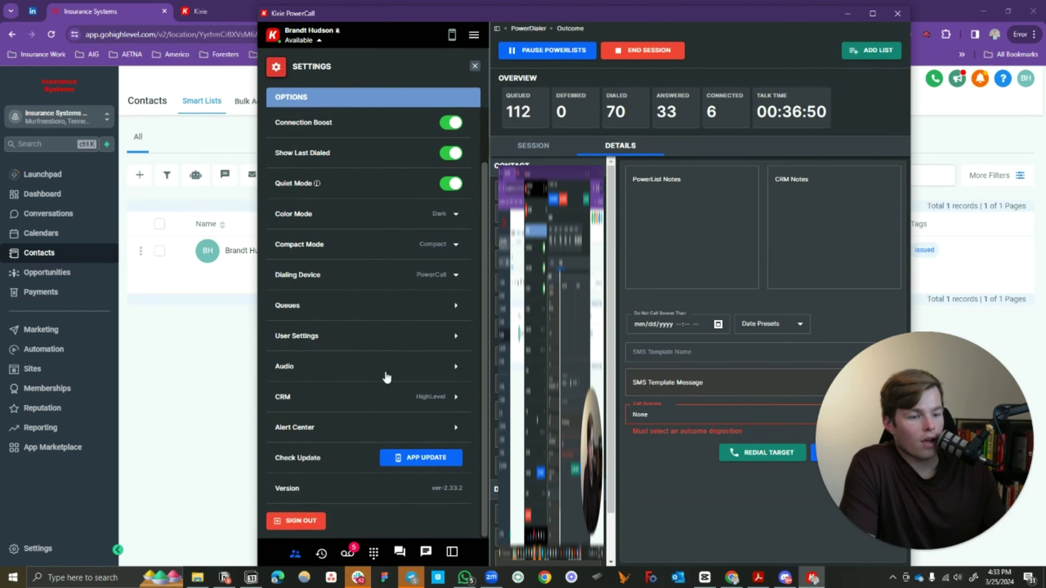
click(437, 398)
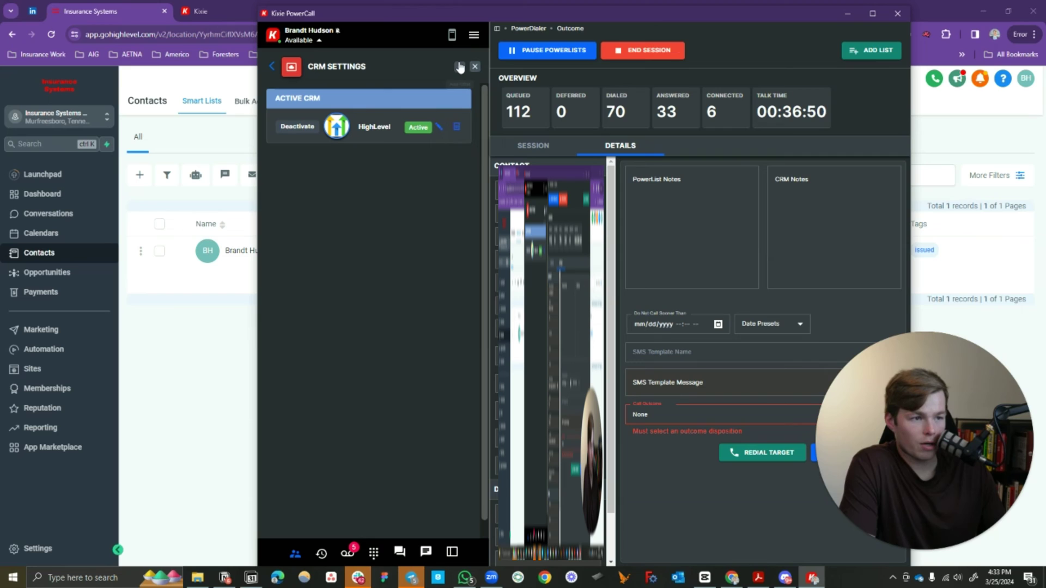
click(442, 128)
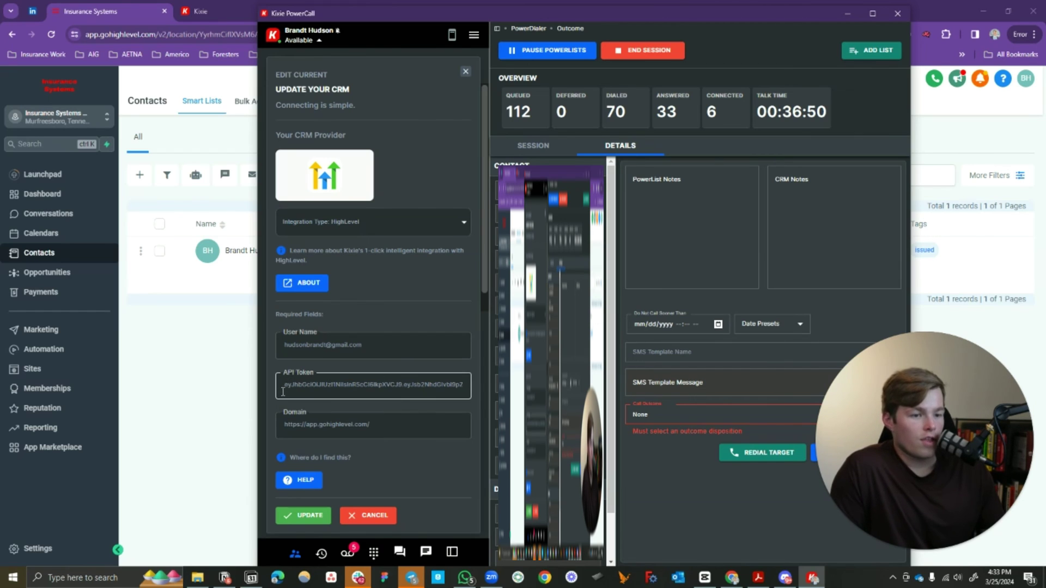
Step: Open GoHighLevel's Business Profile settings down to the API Key field
click(845, 14)
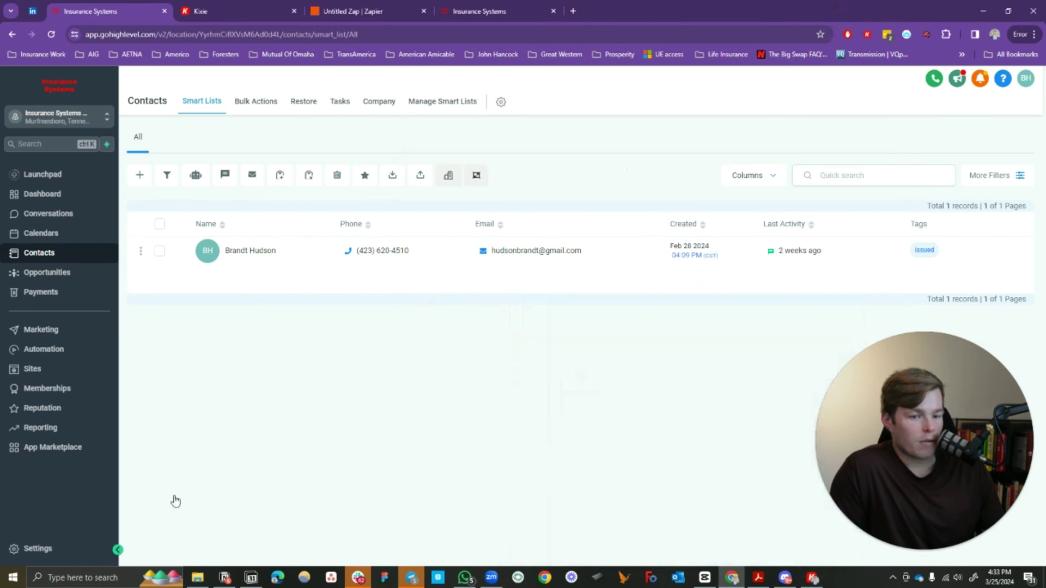
click(64, 555)
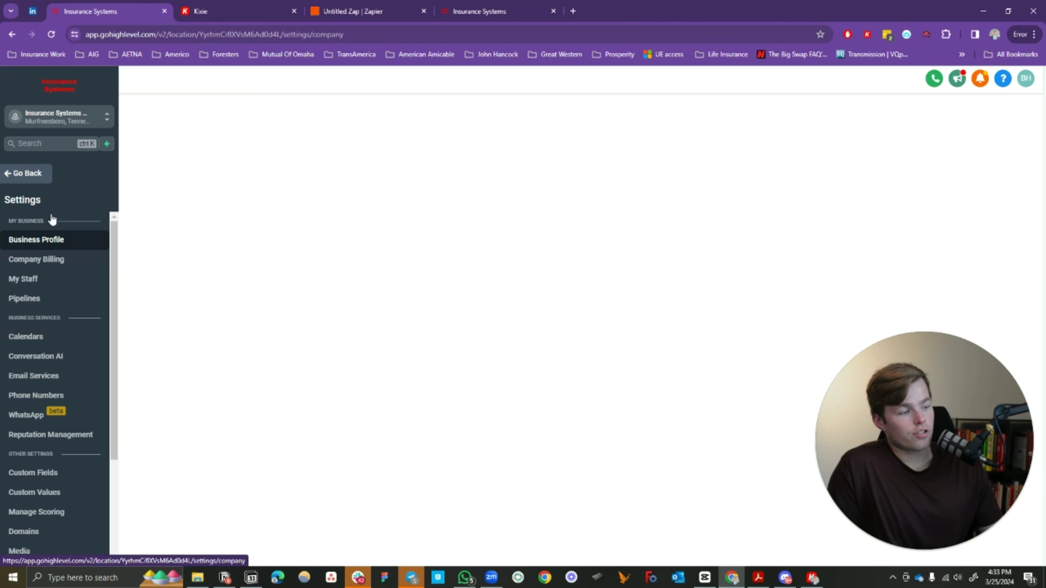
scroll(382, 403, down, 4)
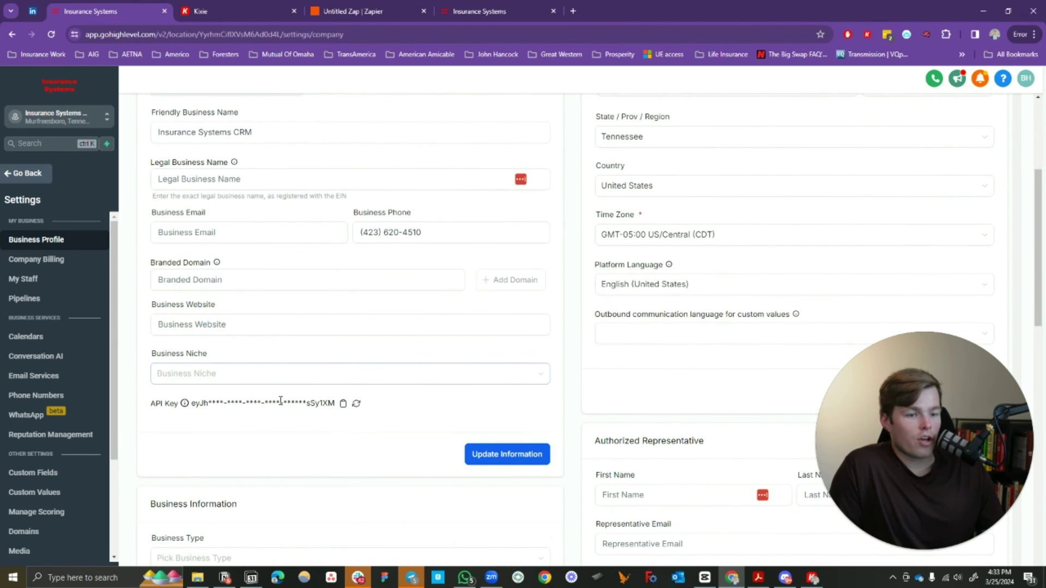
Step: Check PowerCall's HighLevel CRM form, then close it and minimize PowerCall
click(813, 577)
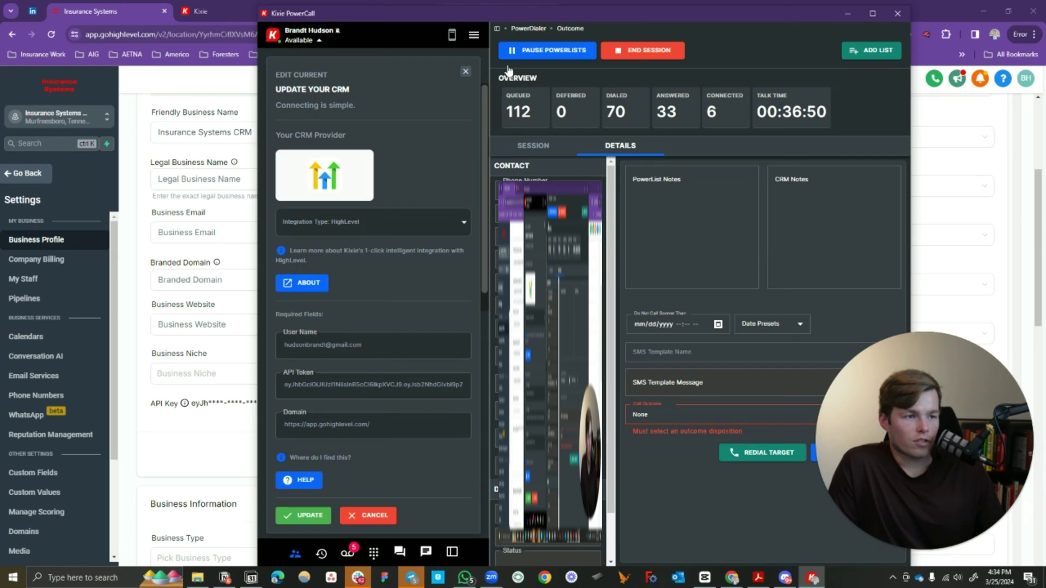
click(466, 72)
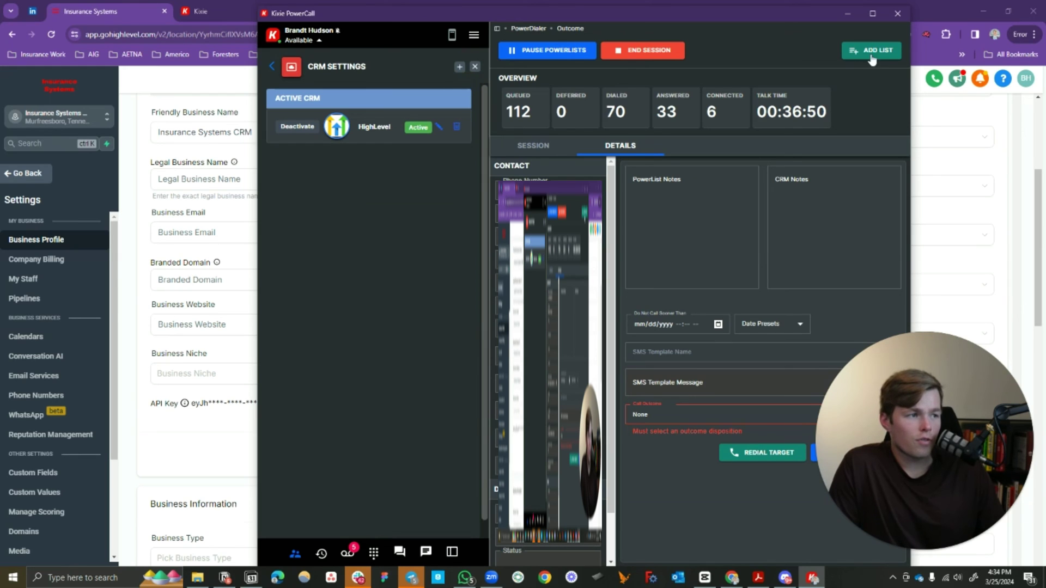
click(851, 15)
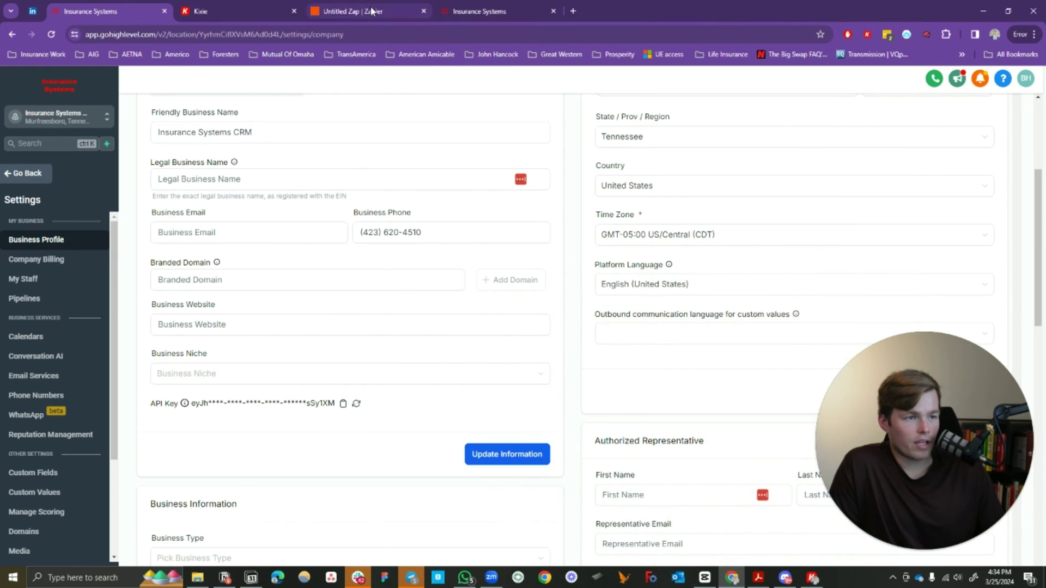
Step: Switch to the Untitled Zap draft in Zapier and dismiss the pop-up notification
click(372, 11)
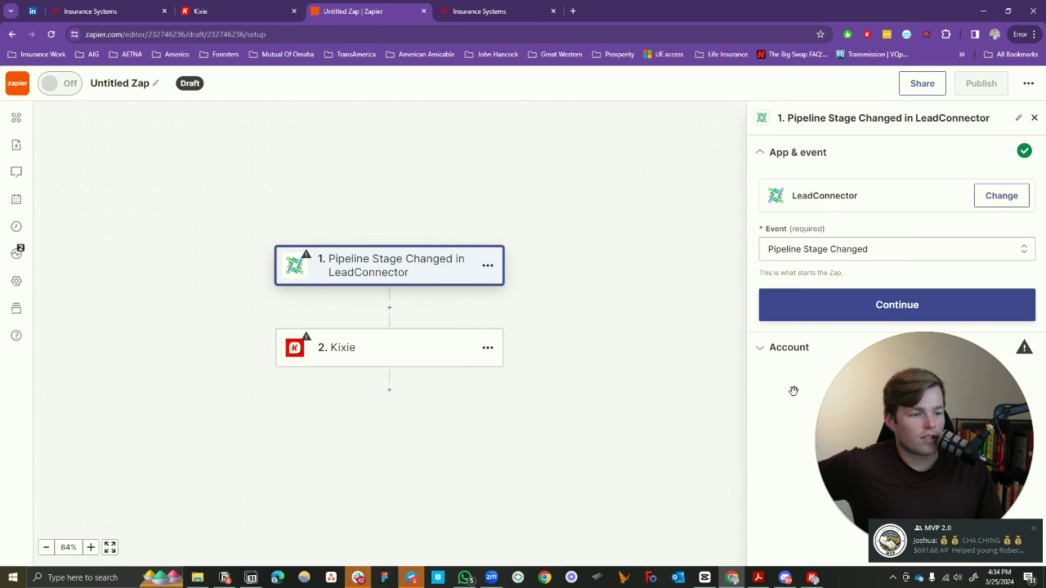
click(1033, 529)
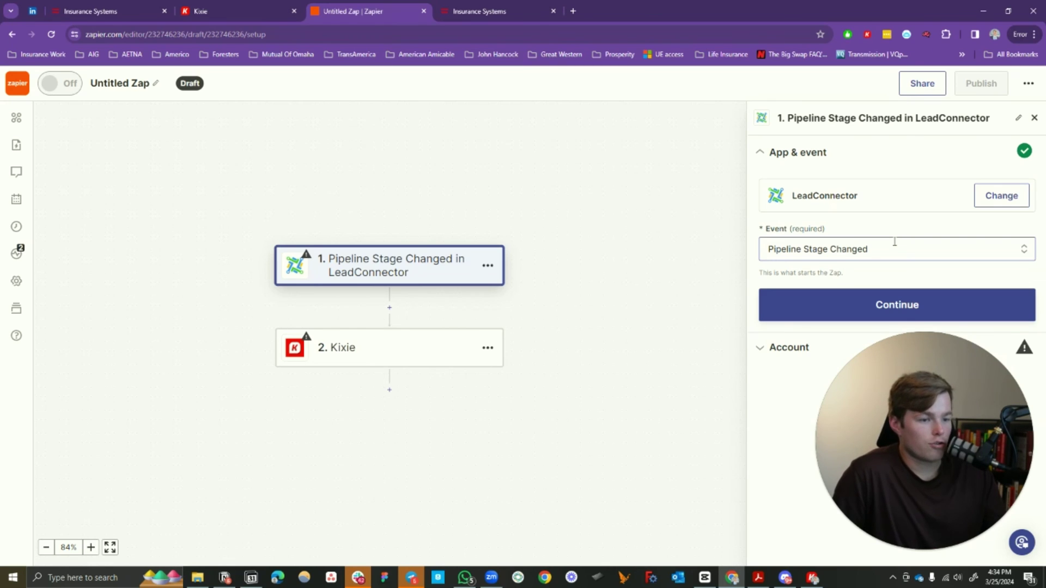
click(408, 357)
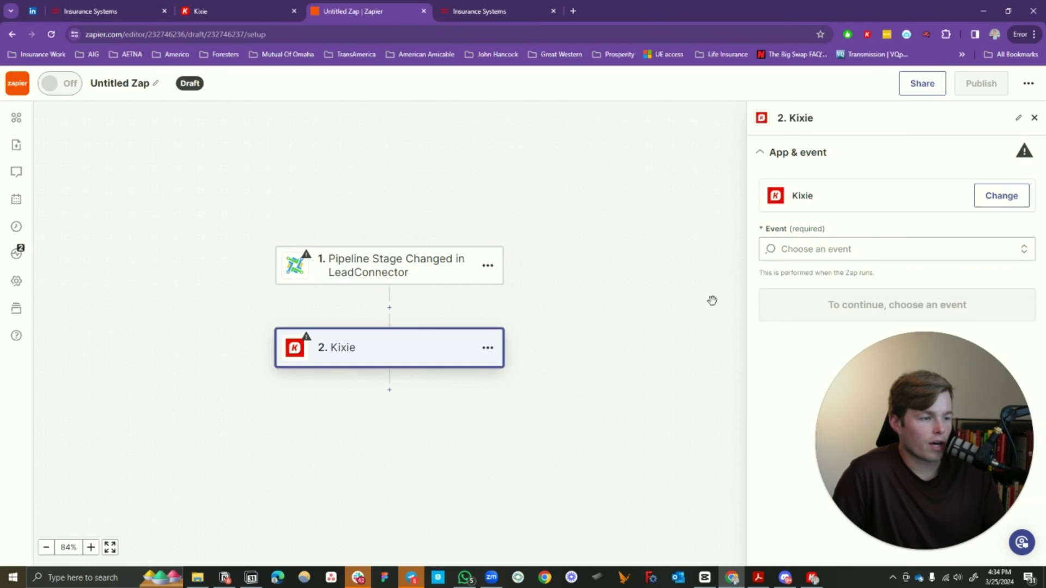
click(826, 251)
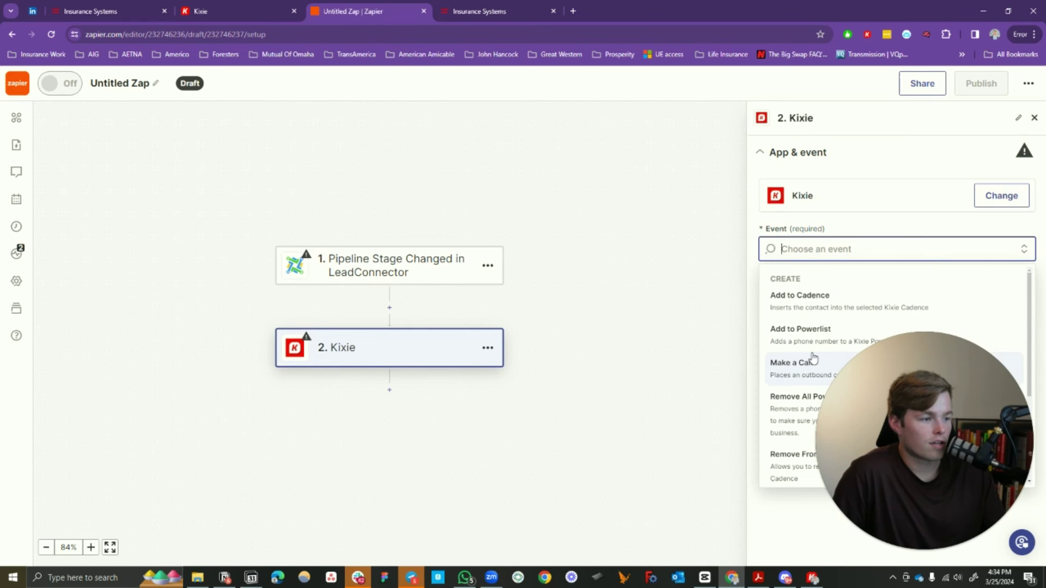
scroll(813, 359, down, 2)
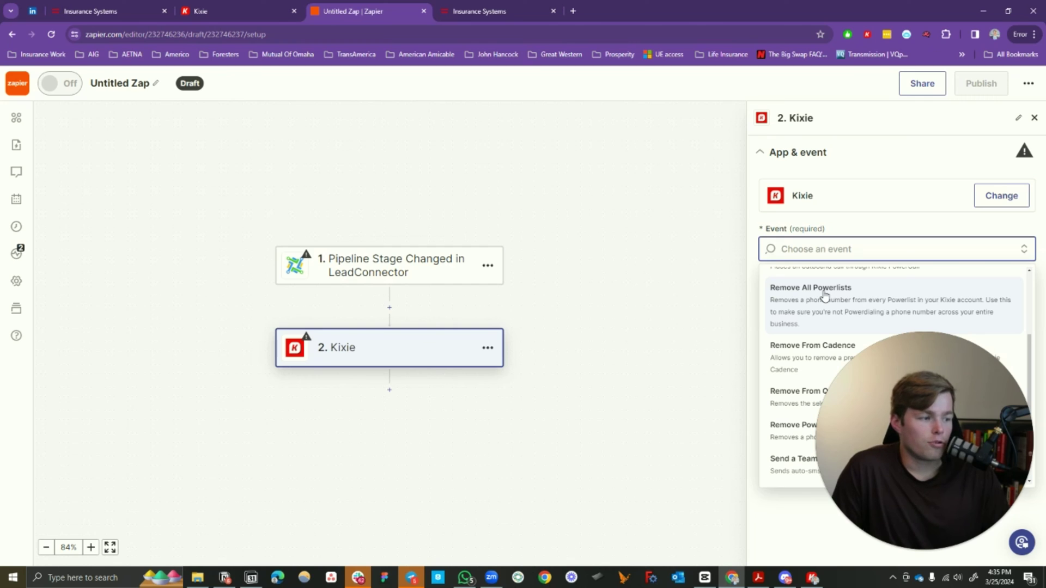
scroll(791, 292, up, 3)
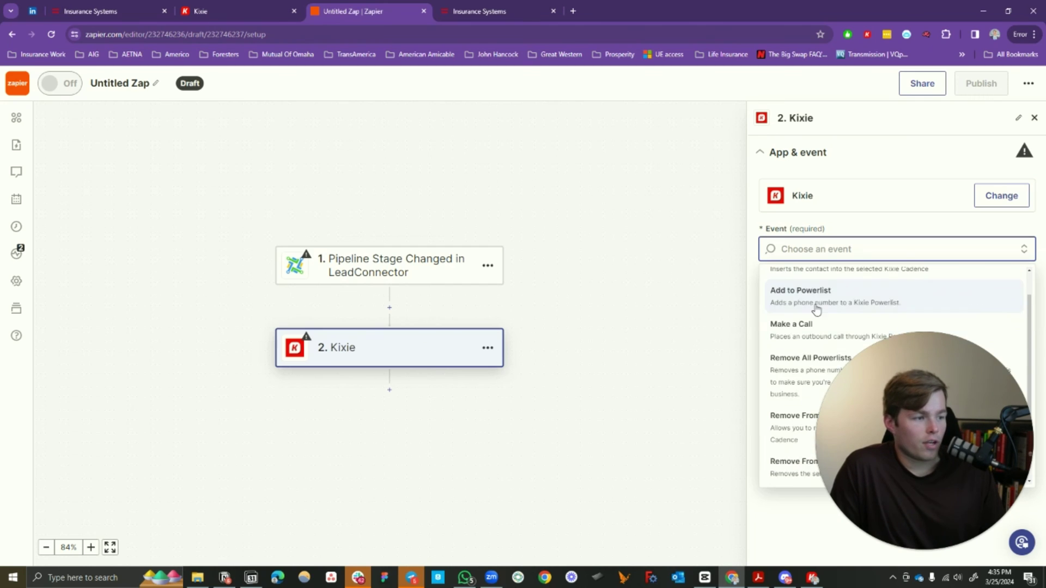
scroll(830, 334, down, 1)
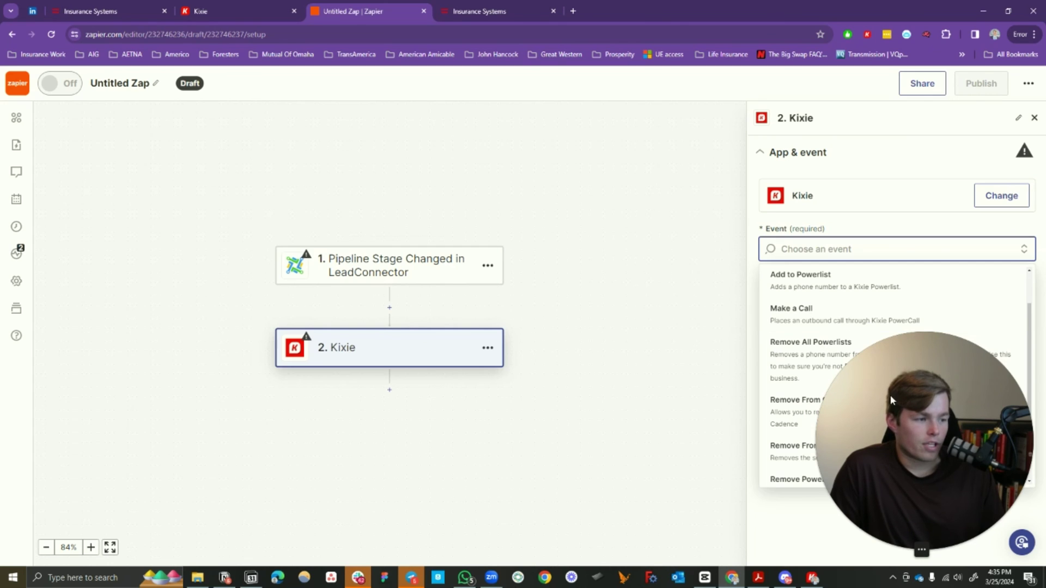
drag(882, 415, 540, 418)
click(820, 230)
click(829, 249)
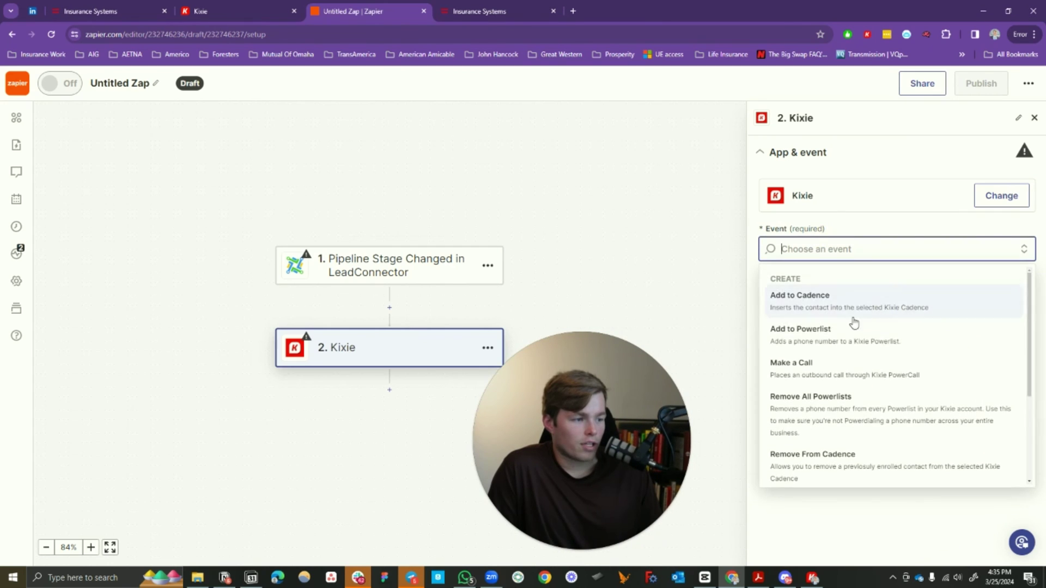
scroll(841, 398, down, 2)
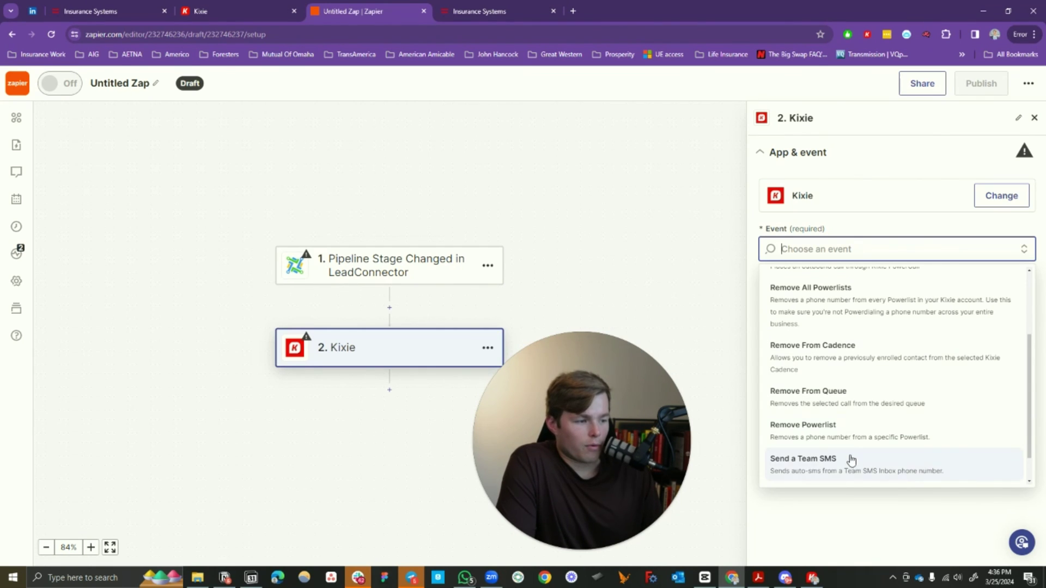
scroll(848, 458, down, 1)
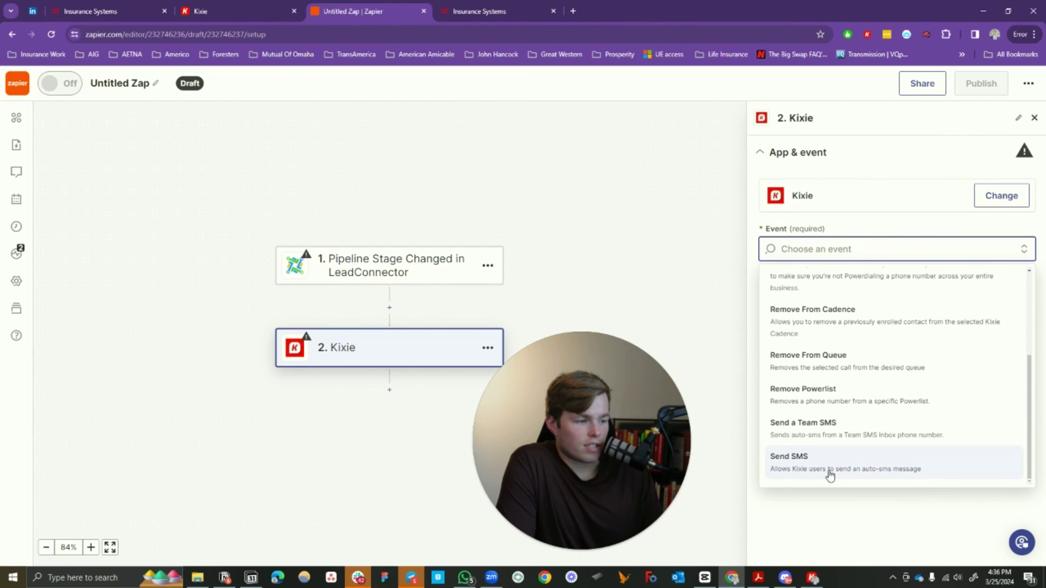
drag(652, 467, 926, 472)
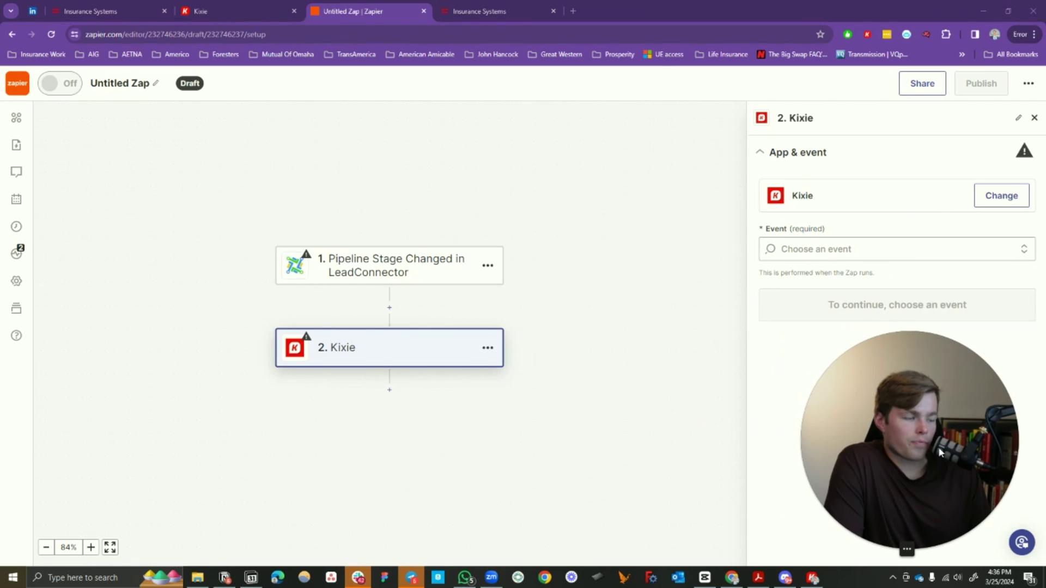